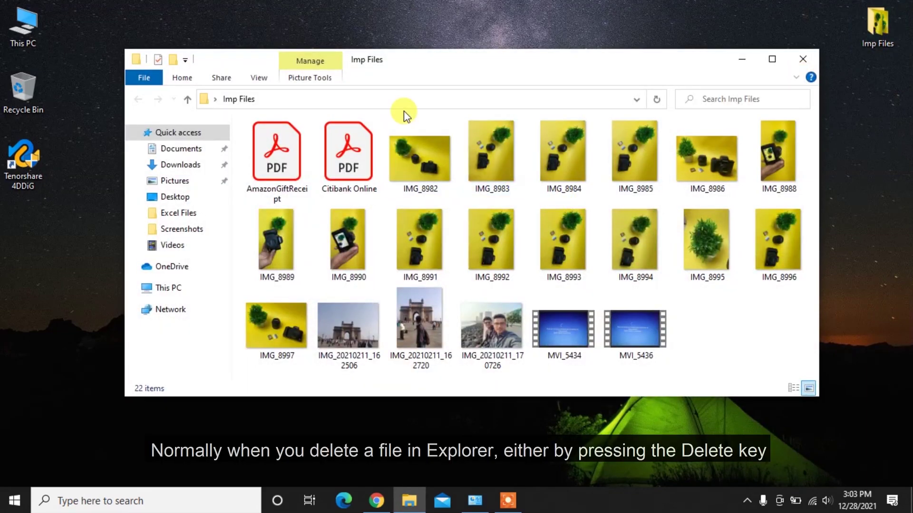
Delete IMG_8982 through IMG_8984 from Imp Files to the Recycle Bin.
drag(386, 117, 568, 136)
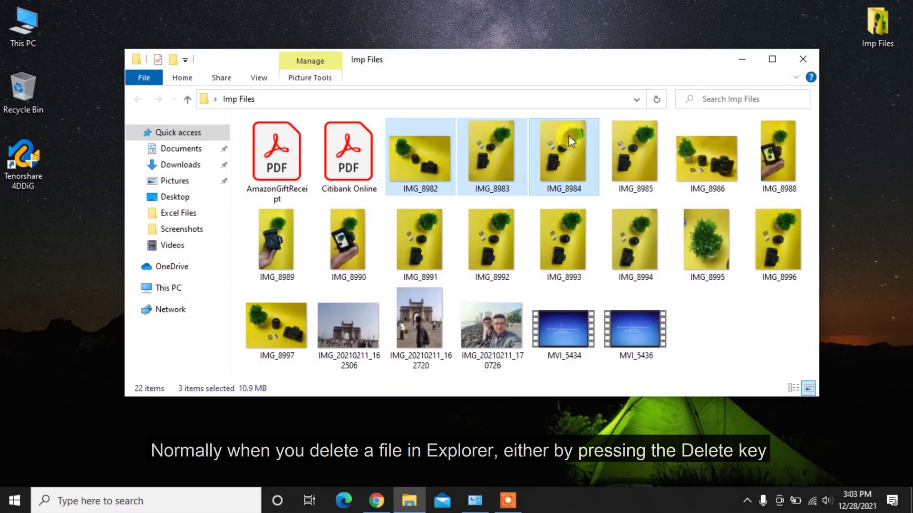
right_click(569, 136)
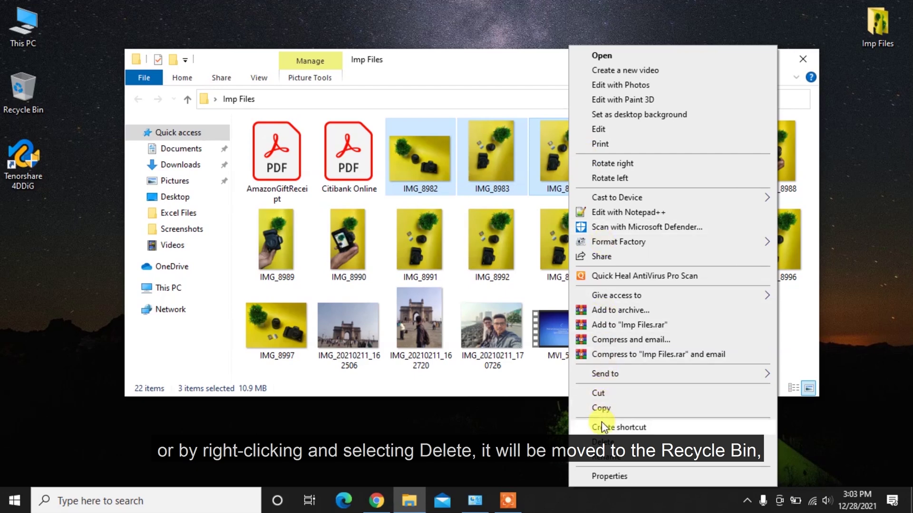
click(603, 443)
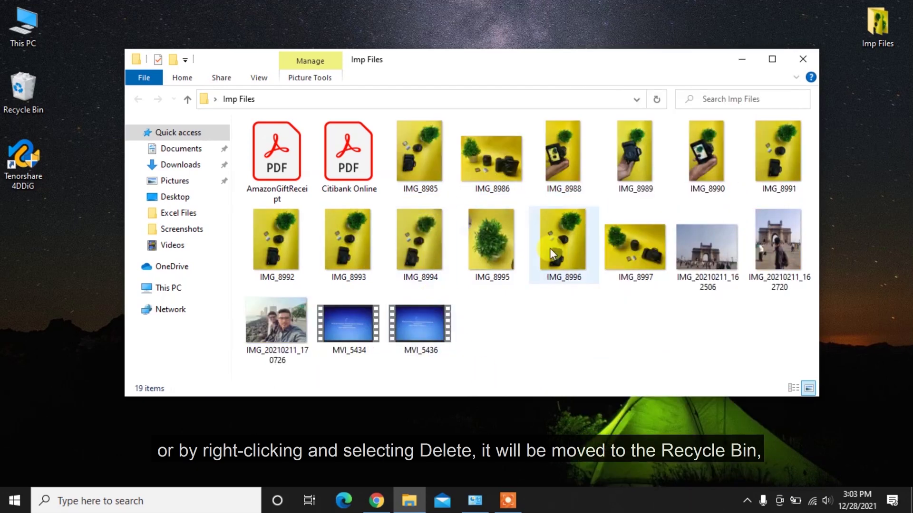
Restore the three deleted images from the Recycle Bin to their folder.
click(802, 59)
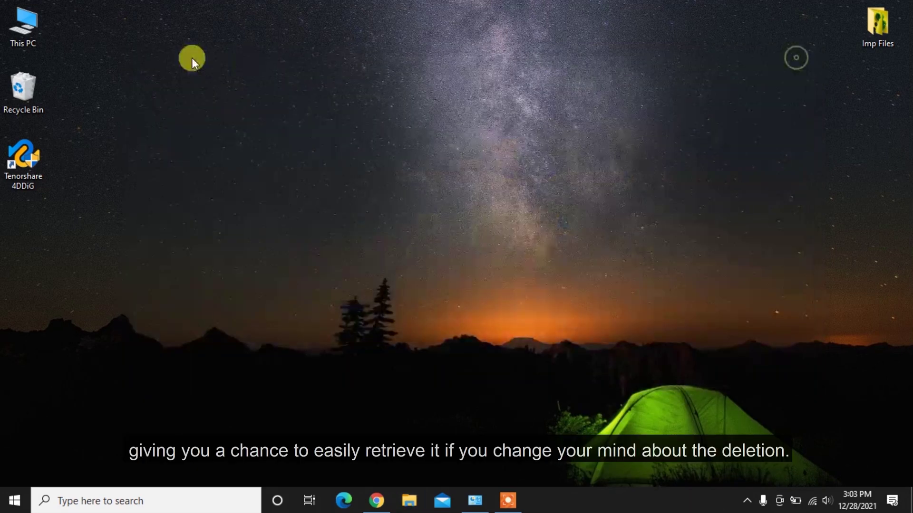
double_click(19, 89)
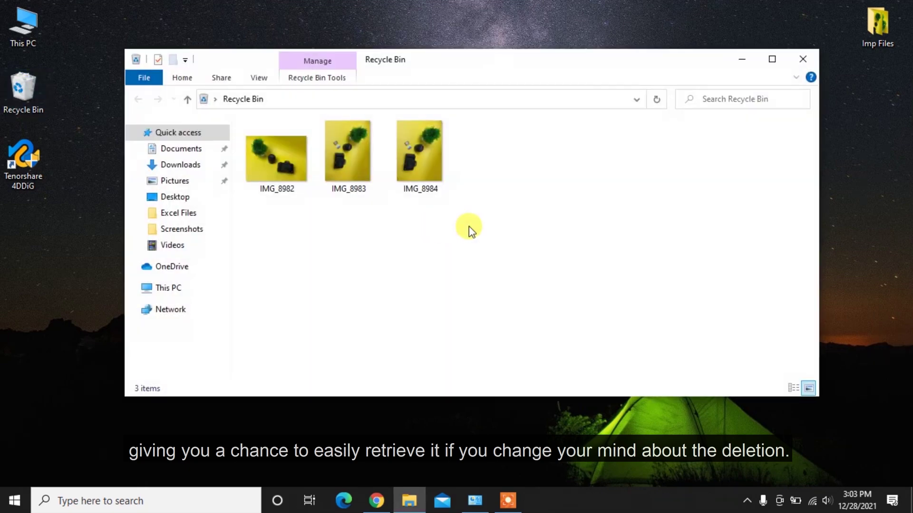
drag(484, 225, 257, 144)
right_click(256, 144)
click(285, 153)
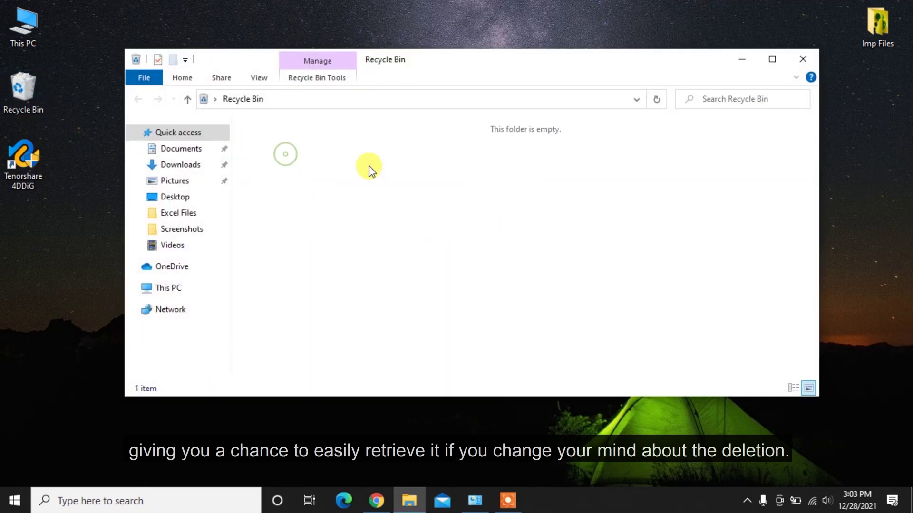
Permanently delete IMG_8993–IMG_8996, MVI_5434 and MVI_5436 from Imp Files with Shift+Delete.
click(802, 60)
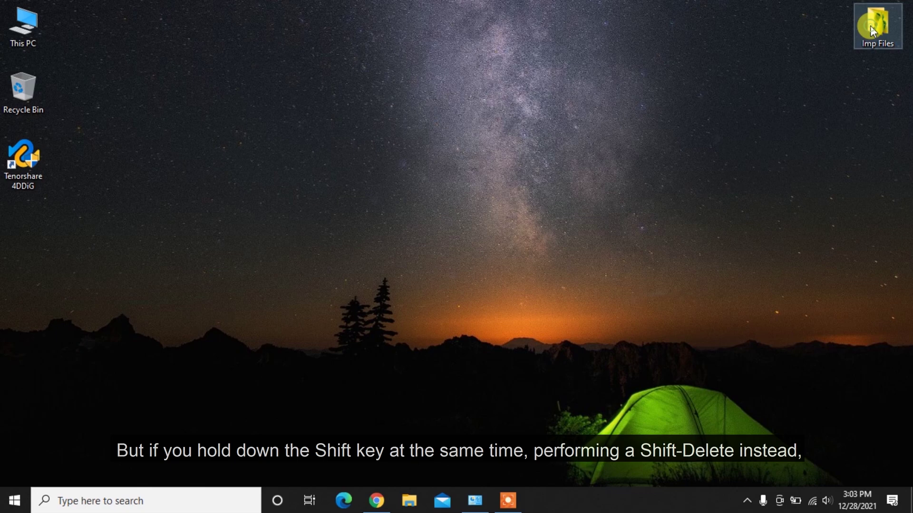
double_click(870, 26)
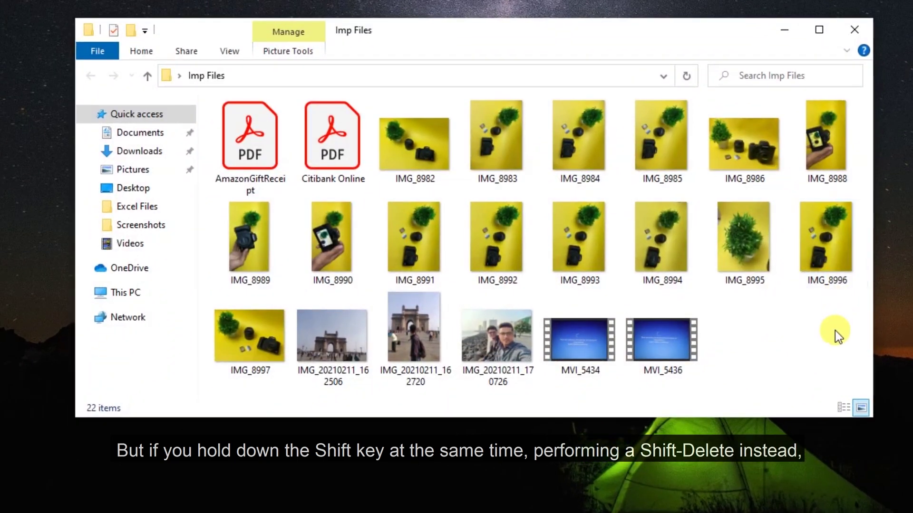
drag(835, 331, 541, 234)
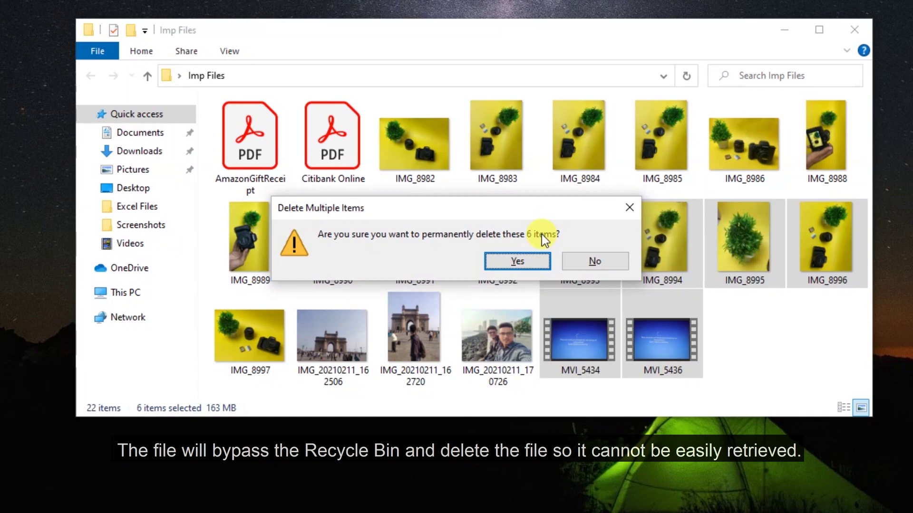
key(Return)
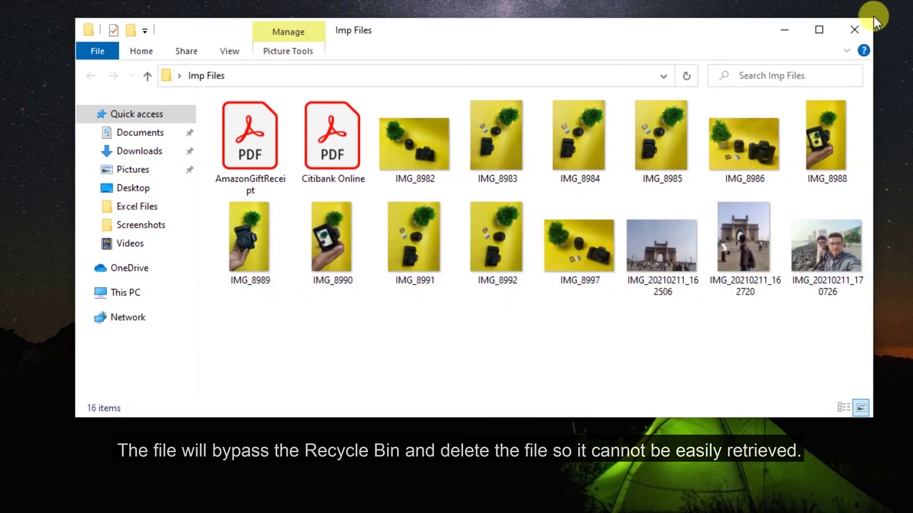
Close the Imp Files File Explorer window, revealing the 4DDiG product page.
click(856, 28)
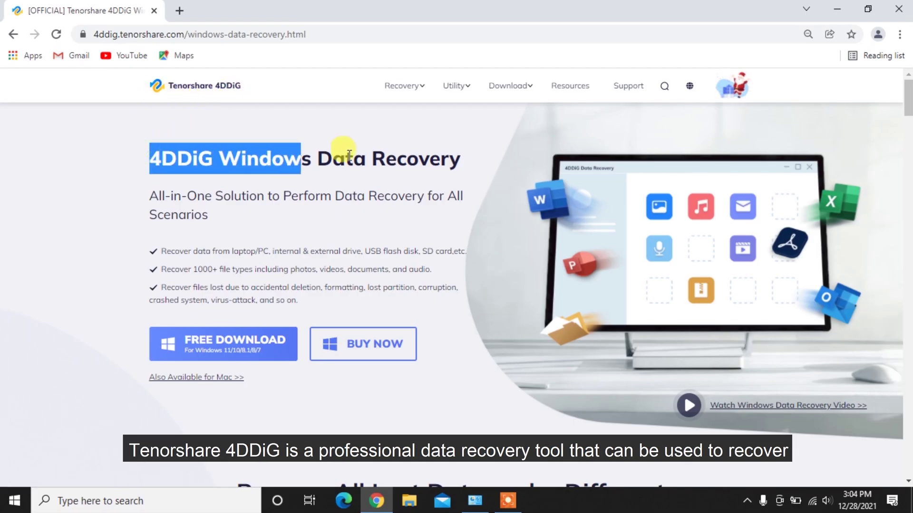
Review the 4DDiG Windows Data Recovery page, then download and run the Free Trial installer.
drag(149, 152, 478, 155)
click(477, 154)
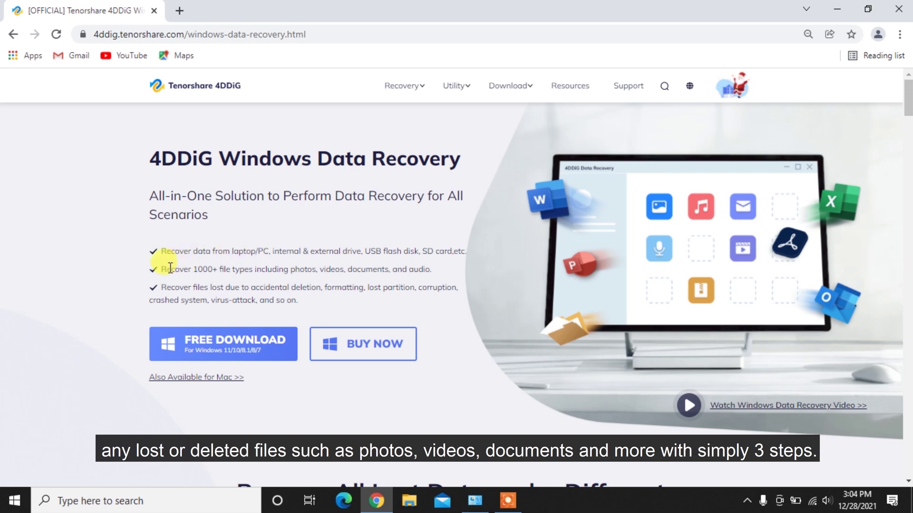
drag(158, 270, 428, 270)
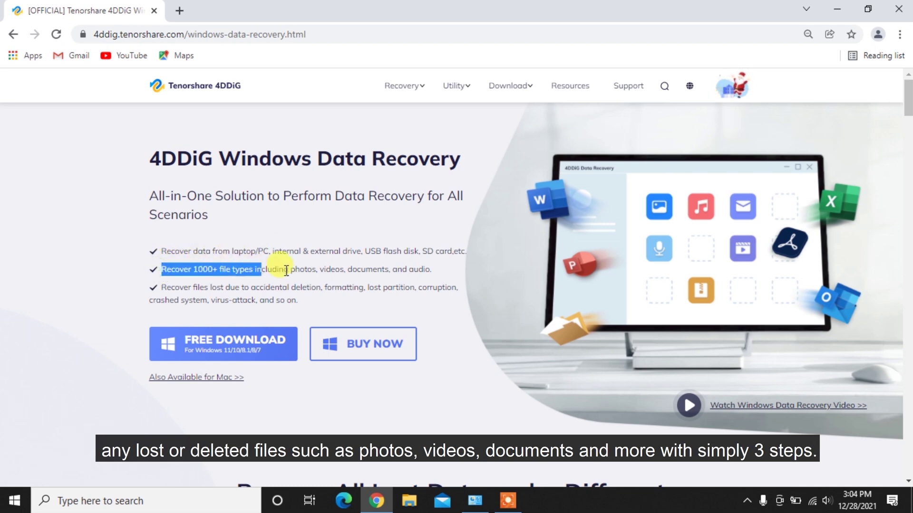
click(442, 274)
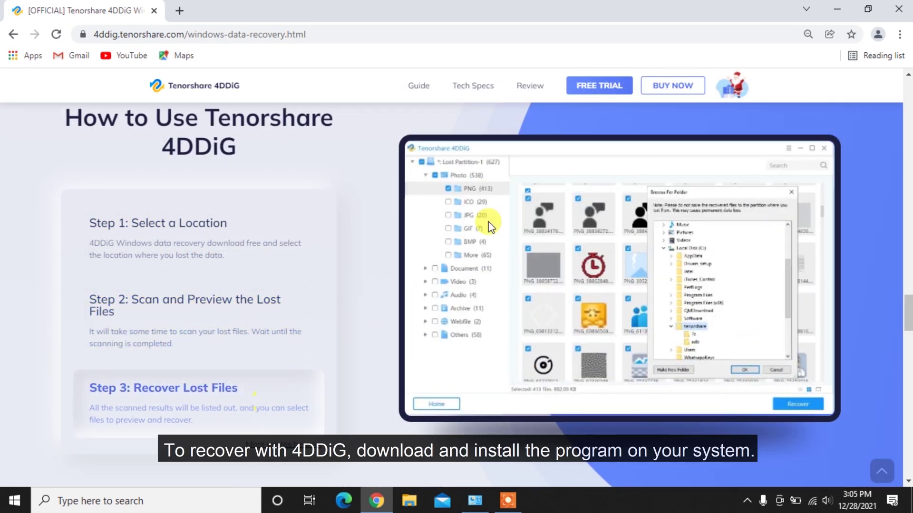
click(587, 87)
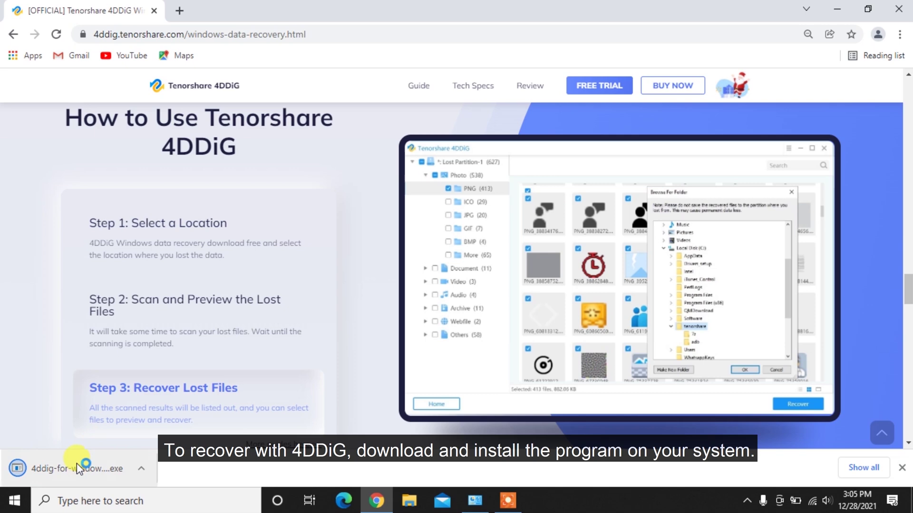
click(76, 467)
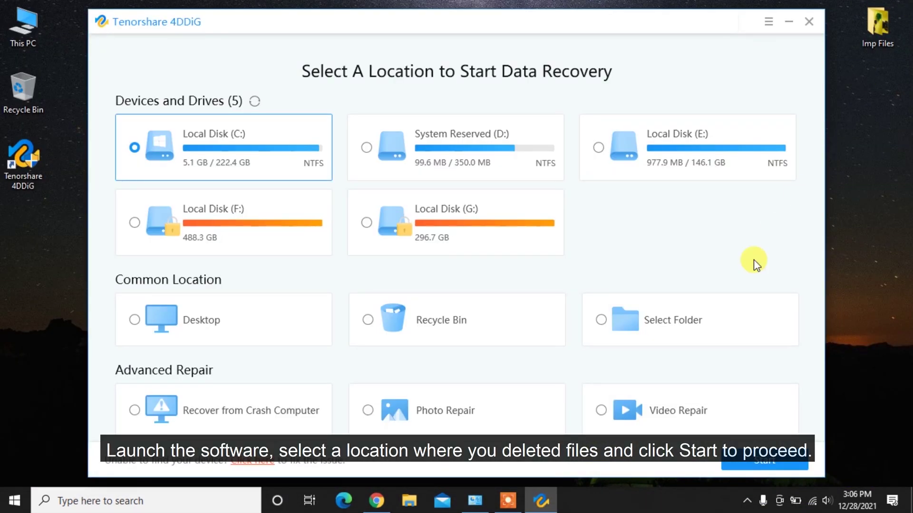
Scan the Desktop's Imp Files folder for Photo and Video file types only.
click(707, 319)
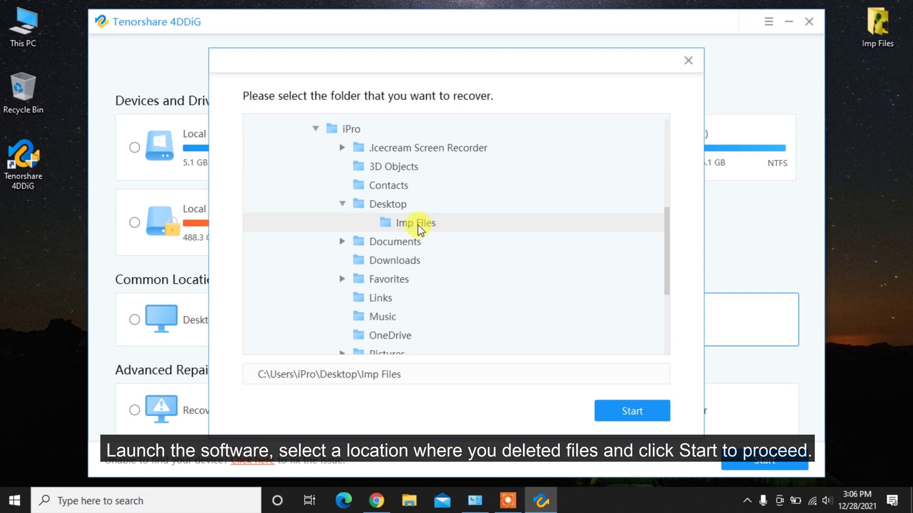
click(614, 421)
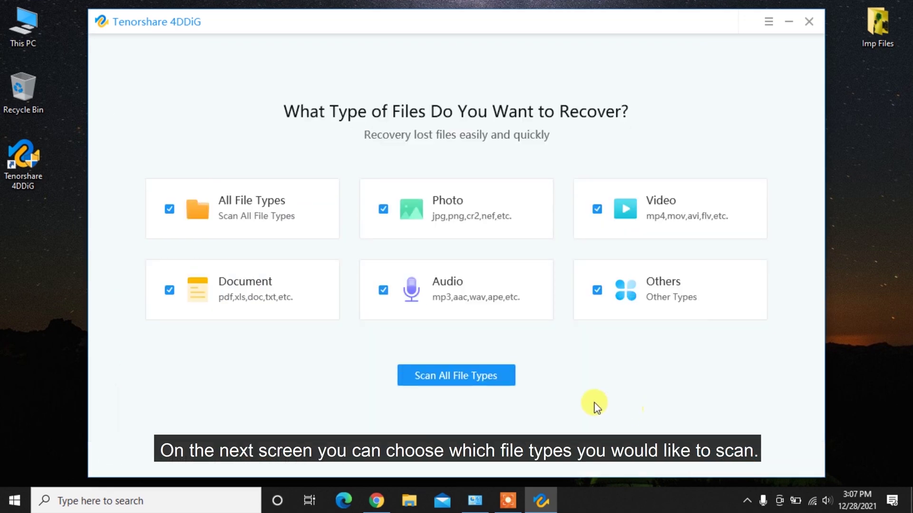
click(170, 209)
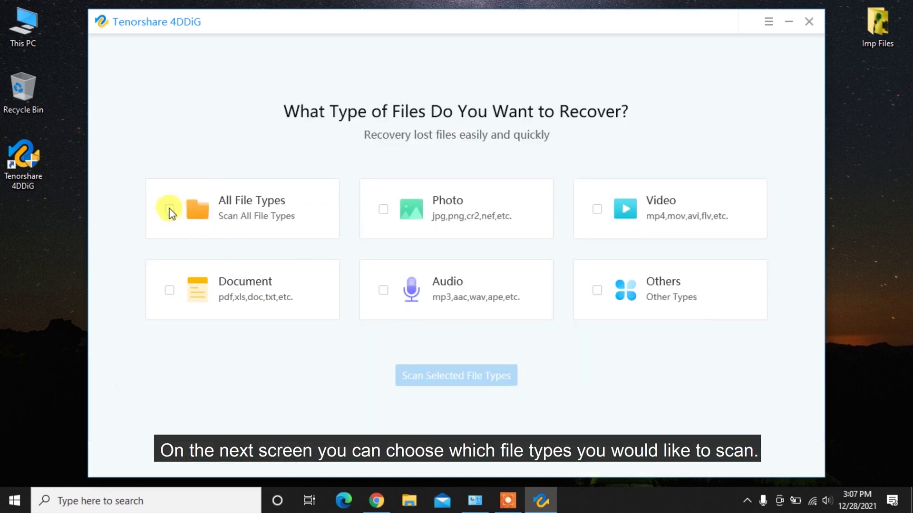
click(383, 210)
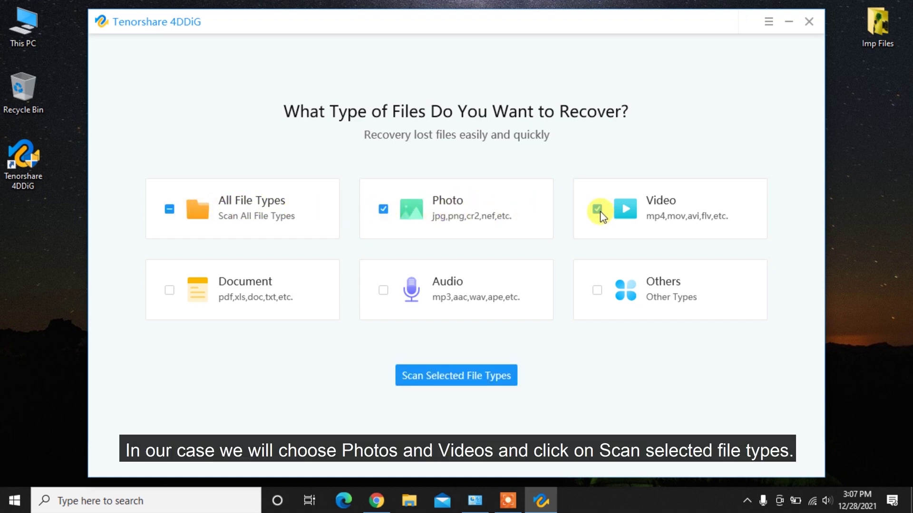
click(460, 369)
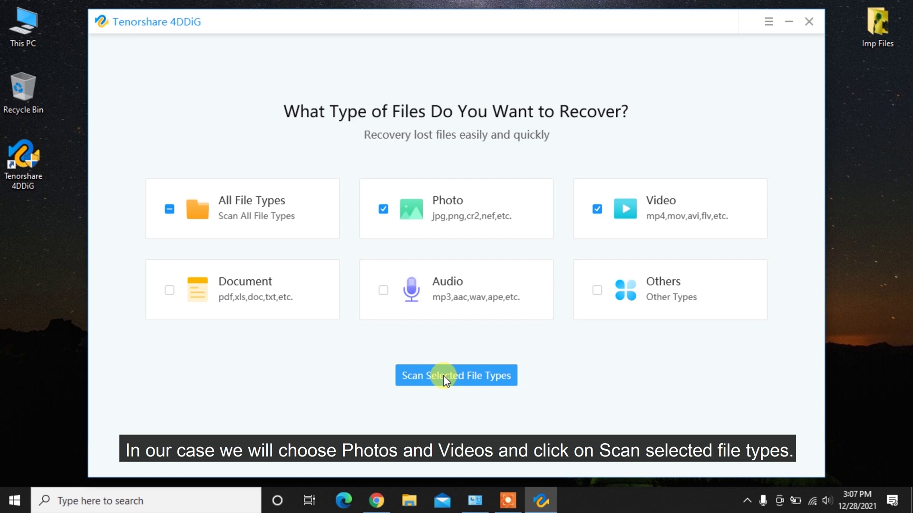
click(444, 378)
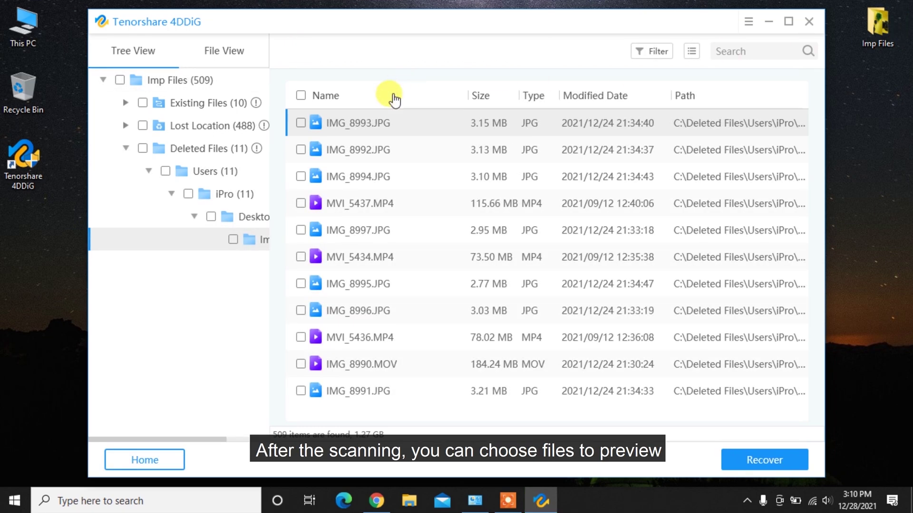
Recover all 11 found photos and videos to the Desktop and view them in the 4DDIG folder.
click(302, 95)
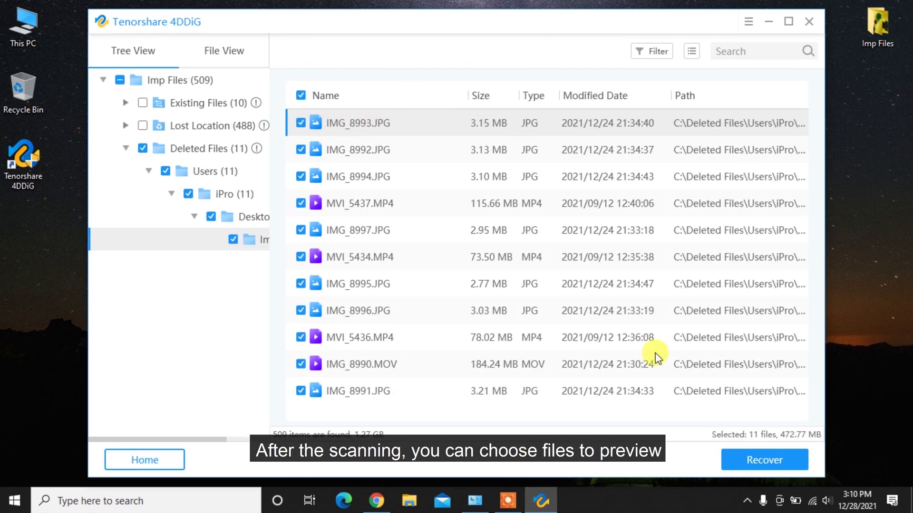
click(753, 459)
click(307, 151)
click(632, 403)
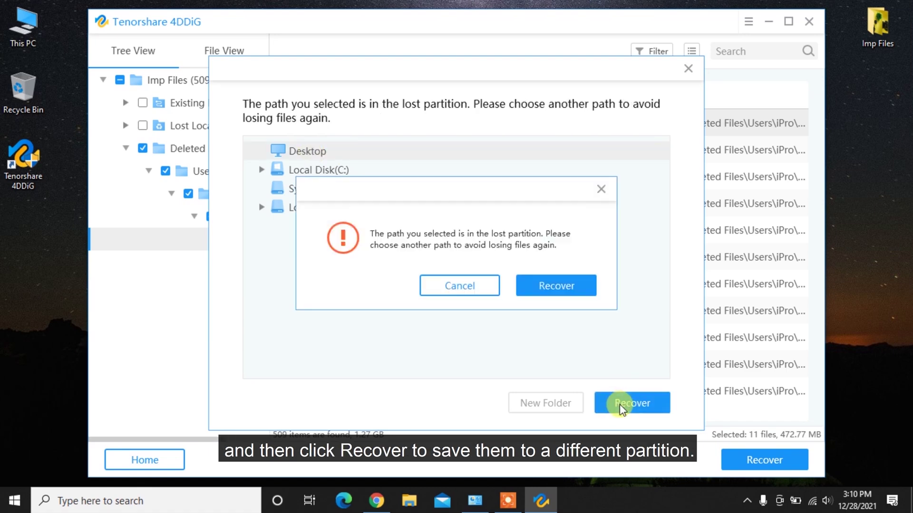
click(568, 289)
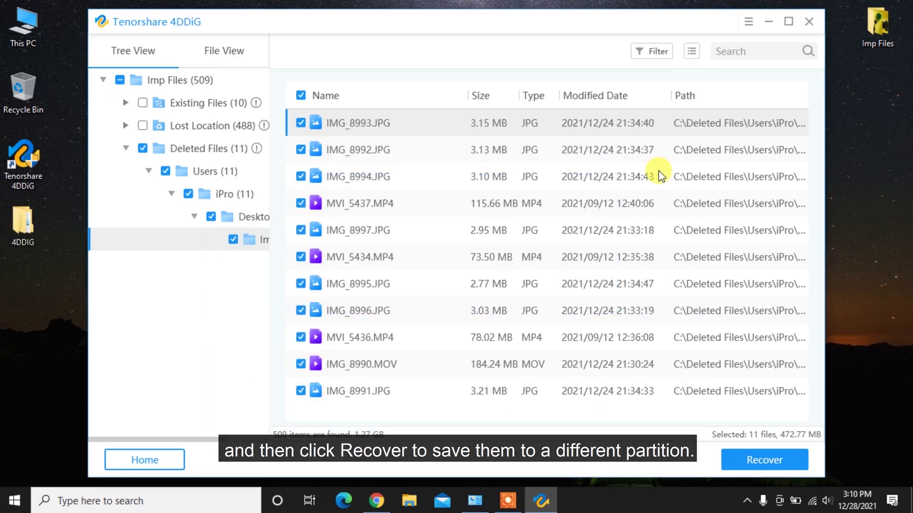
click(768, 21)
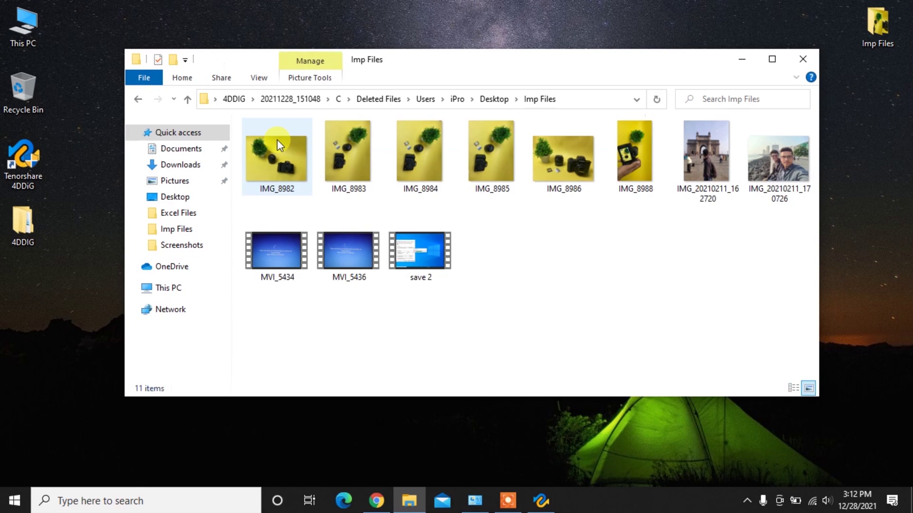
mouse_move(783, 275)
mouse_down()
mouse_move(363, 194)
mouse_move(544, 198)
mouse_up()
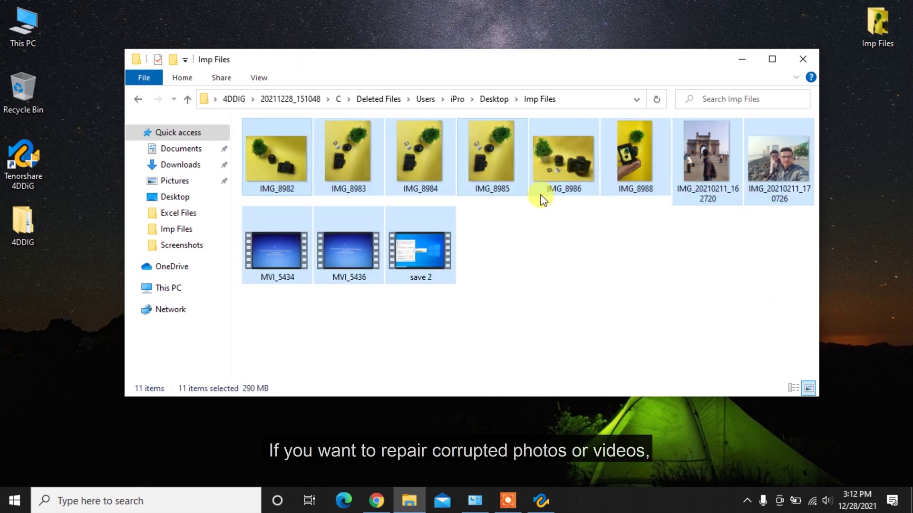
Browse 4DDiG's Photo Repair and Video Repair options under Advanced Repair.
click(577, 271)
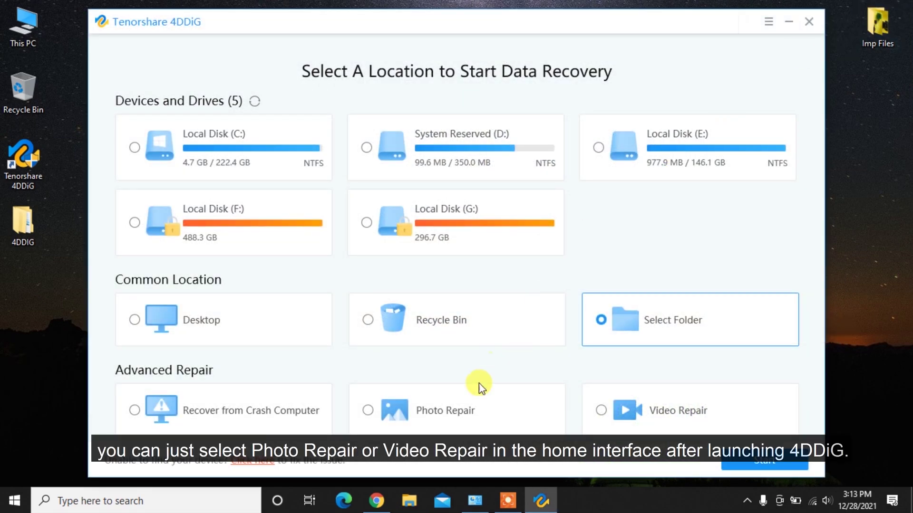
click(426, 420)
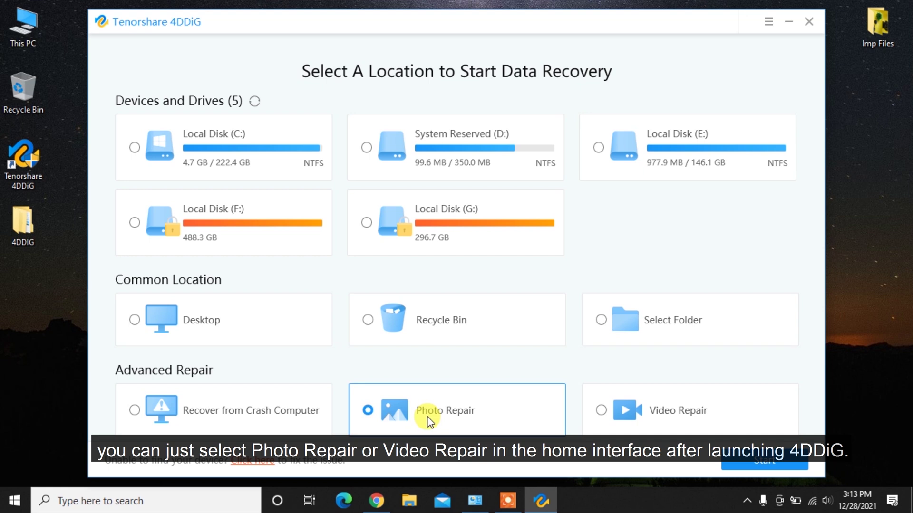
click(706, 426)
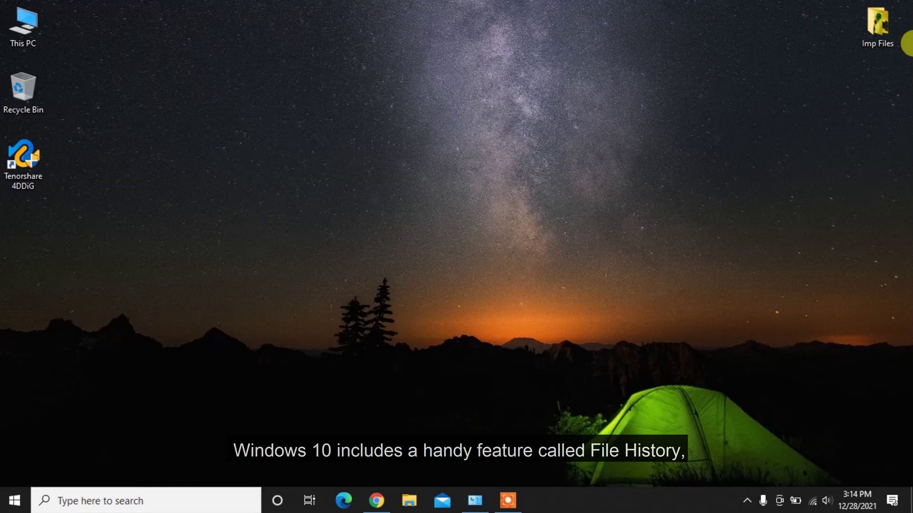
click(473, 502)
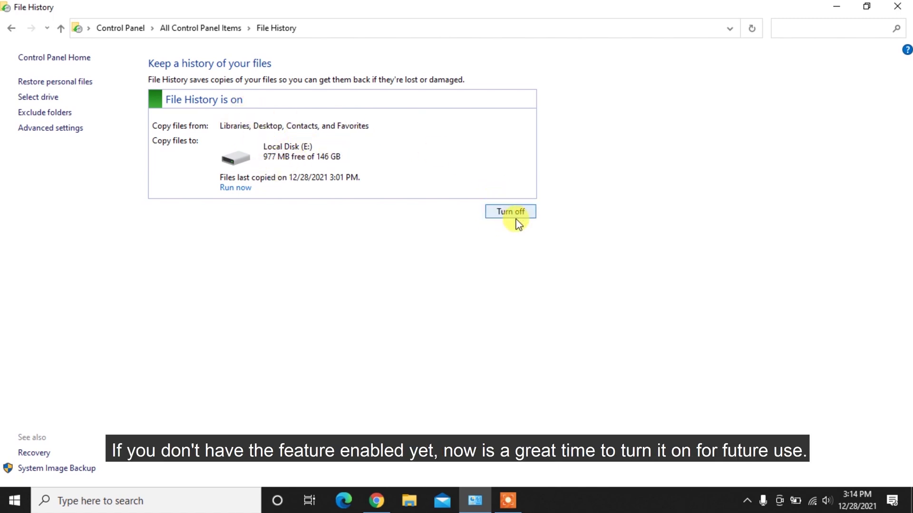
click(842, 7)
Restore today's previous version of the Imp Files folder from its Properties.
click(873, 17)
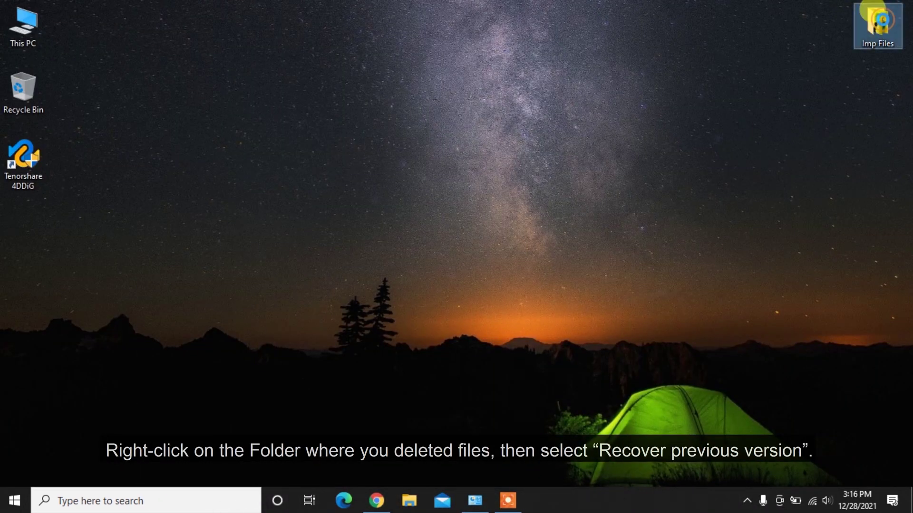
right_click(881, 20)
click(765, 176)
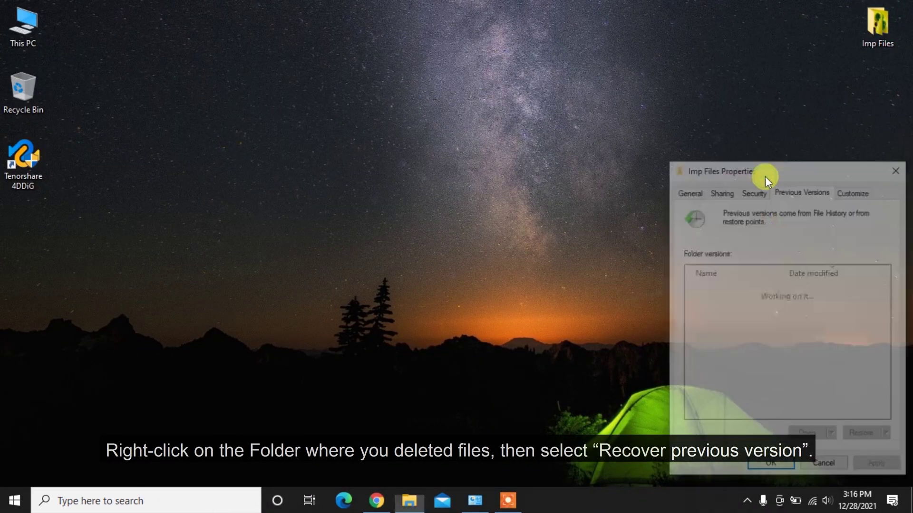
drag(766, 172, 463, 103)
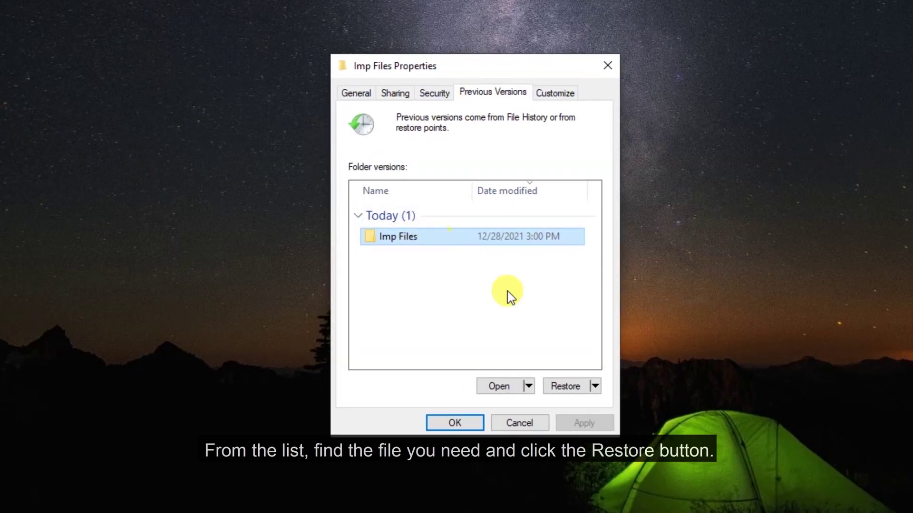
click(563, 392)
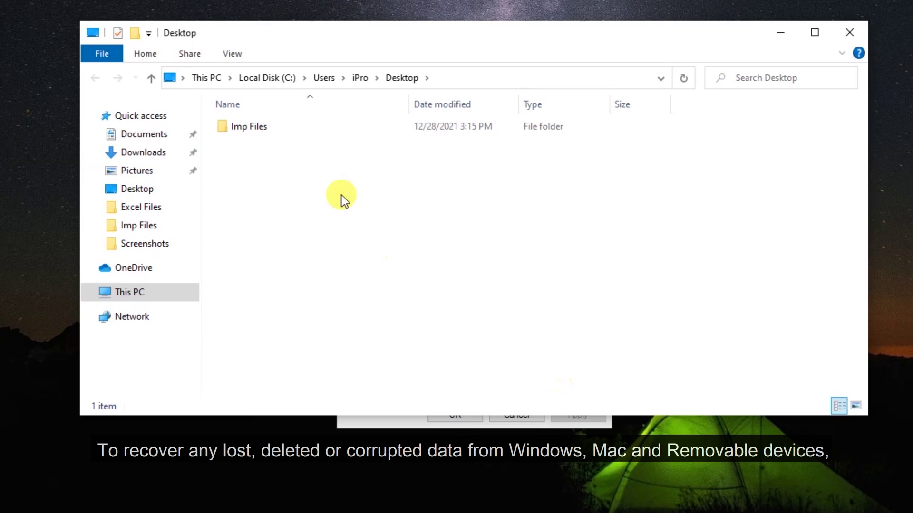
Open the restored Imp Files folder to check its 22 items, then close it.
double_click(269, 127)
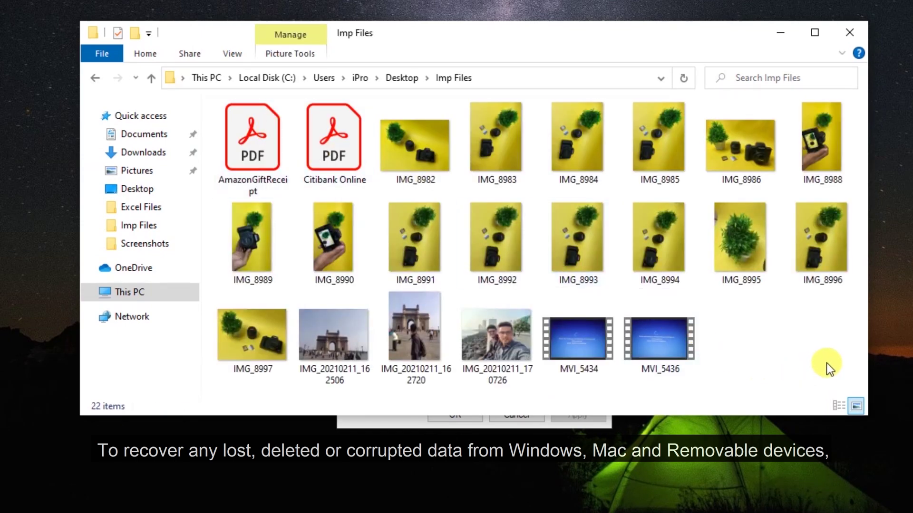
drag(824, 366, 245, 157)
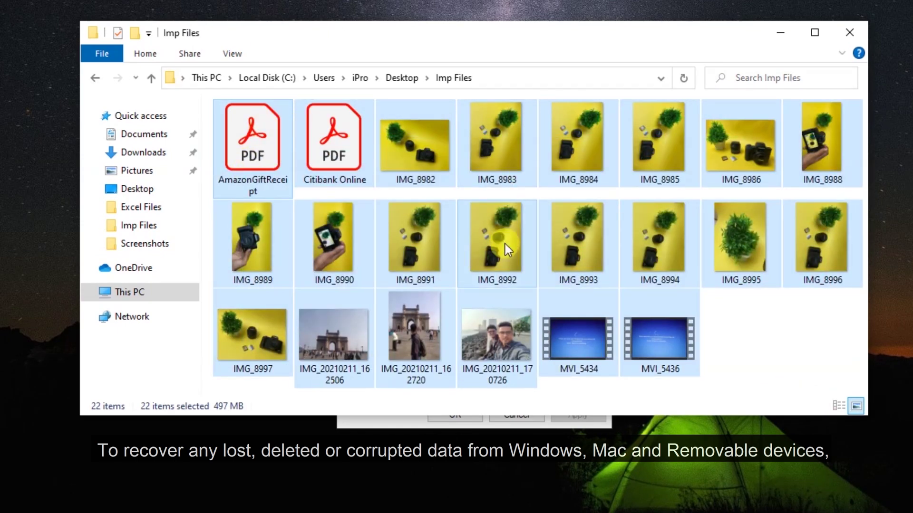
click(846, 33)
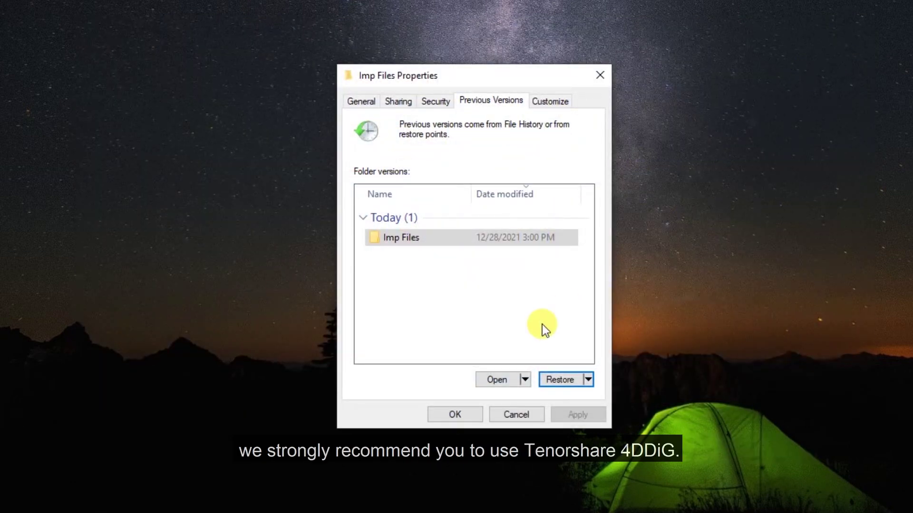
Close the Imp Files Properties window with OK.
click(450, 398)
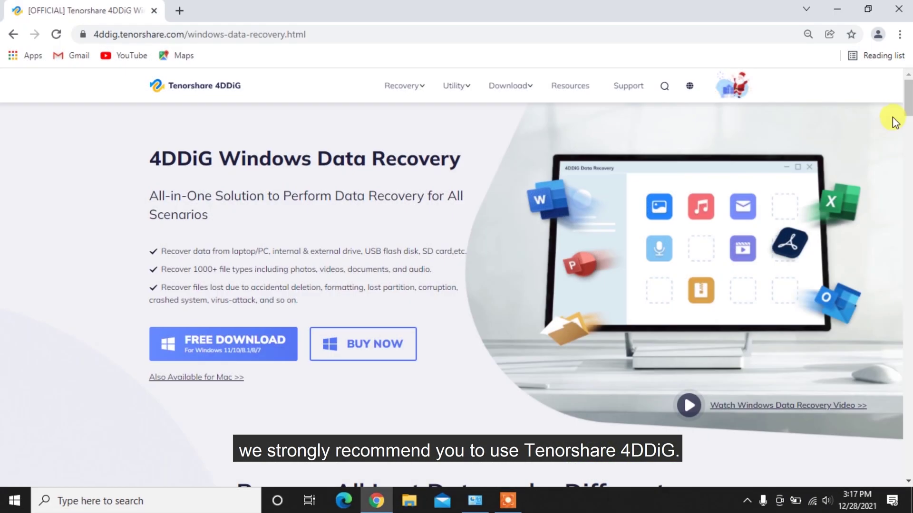
scroll(887, 122, down, 3)
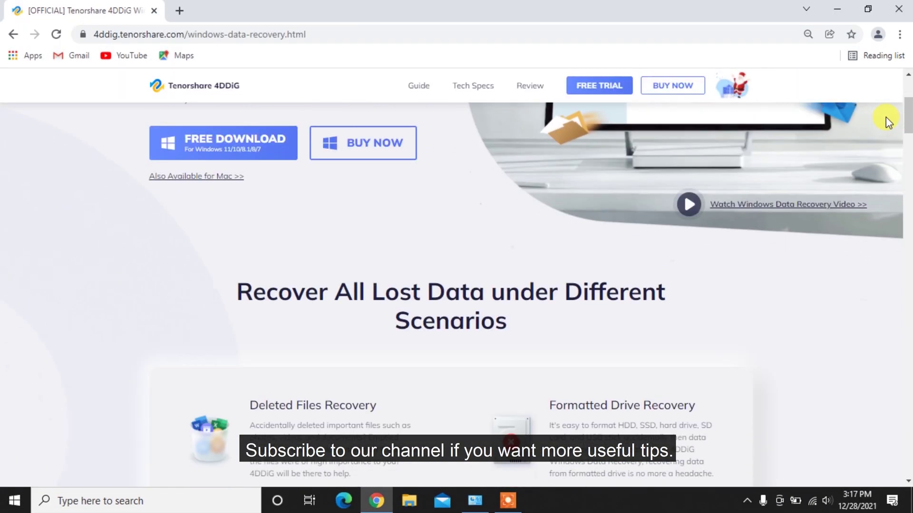
scroll(885, 118, down, 2)
scroll(886, 118, down, 1)
scroll(885, 119, down, 2)
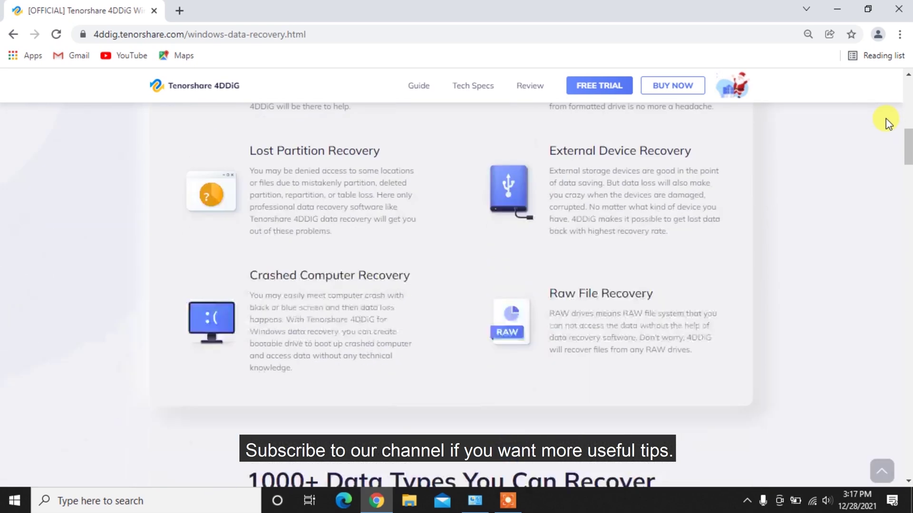
scroll(886, 118, down, 2)
scroll(885, 119, down, 2)
scroll(885, 119, down, 1)
scroll(885, 119, down, 2)
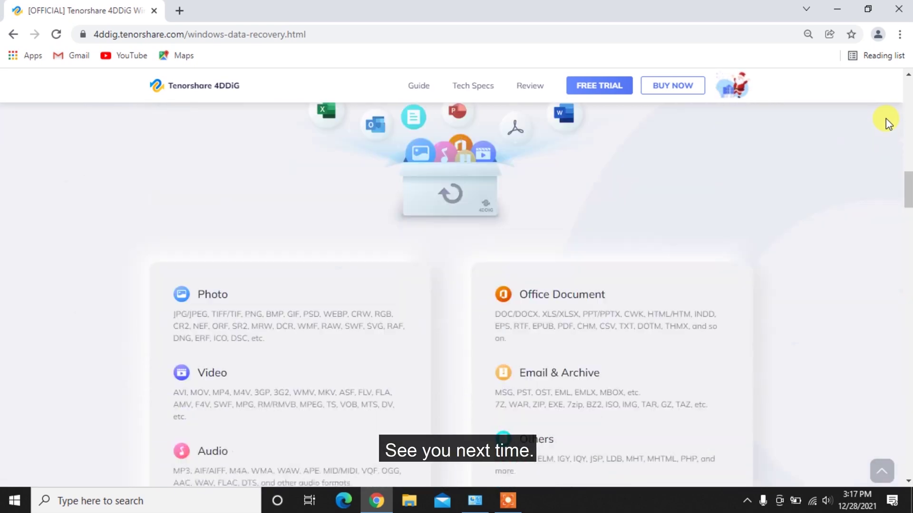